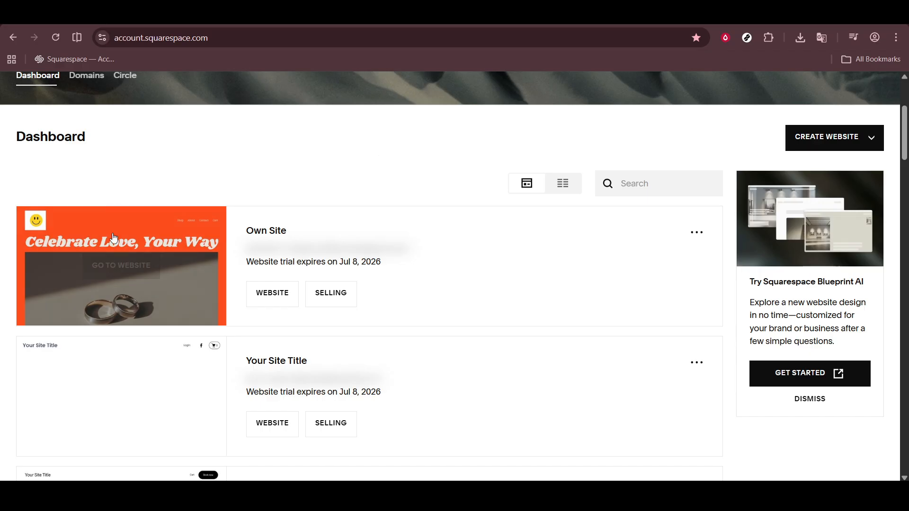
Open the Shipping page within the Selling settings of the Own Site website.
left_click(120, 272)
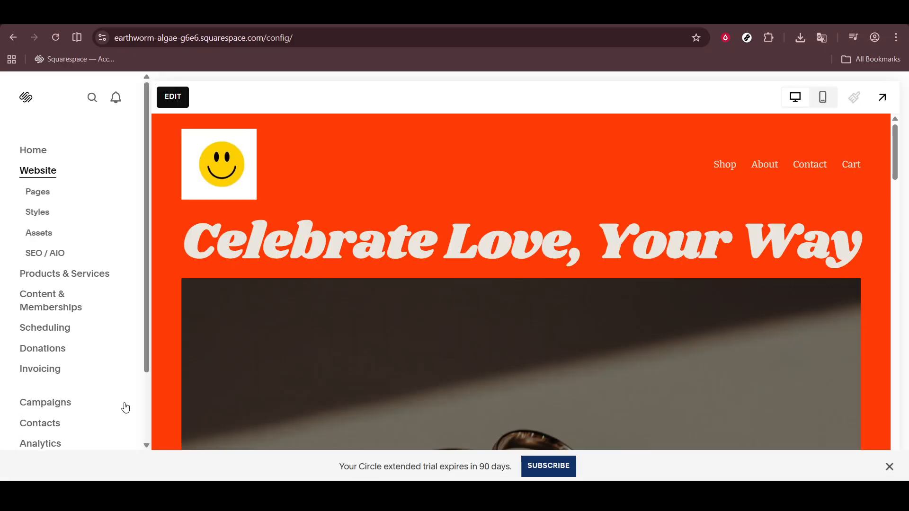
scroll(125, 408, "down", 3)
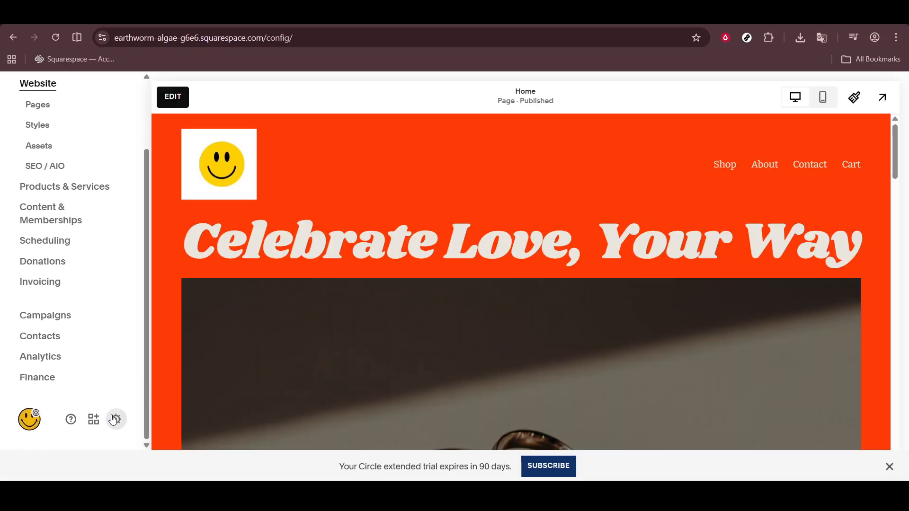
left_click(115, 420)
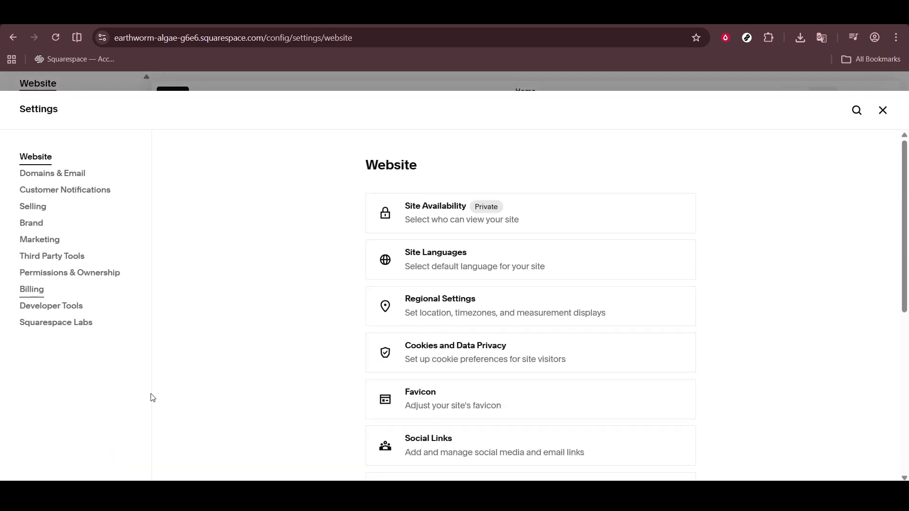
left_click(43, 212)
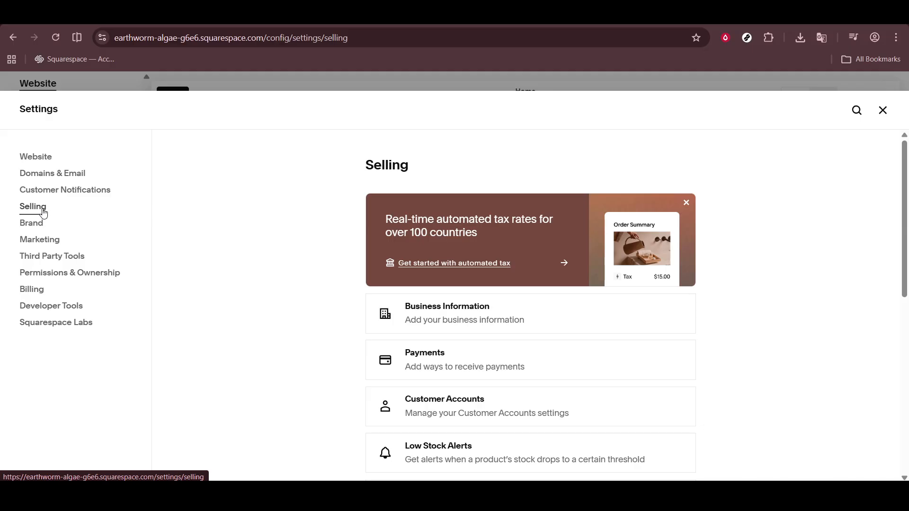
scroll(269, 306, "down", 3)
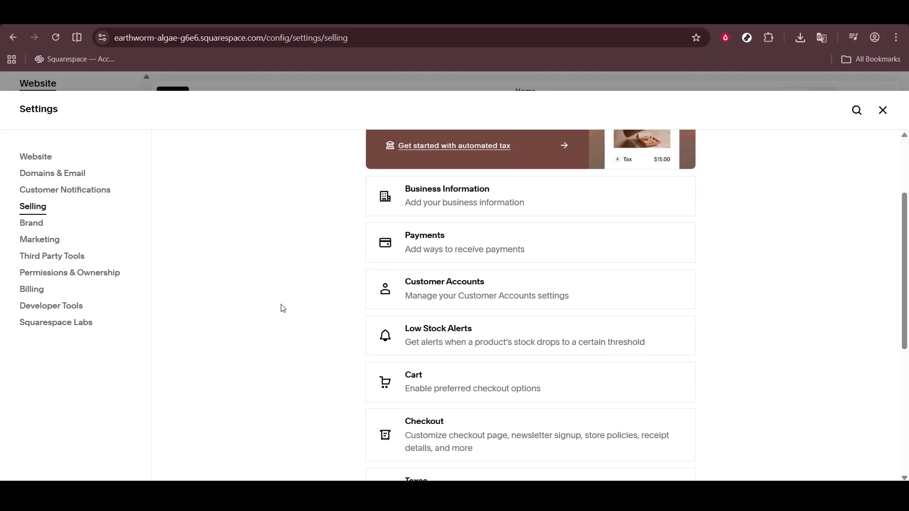
scroll(283, 309, "down", 1)
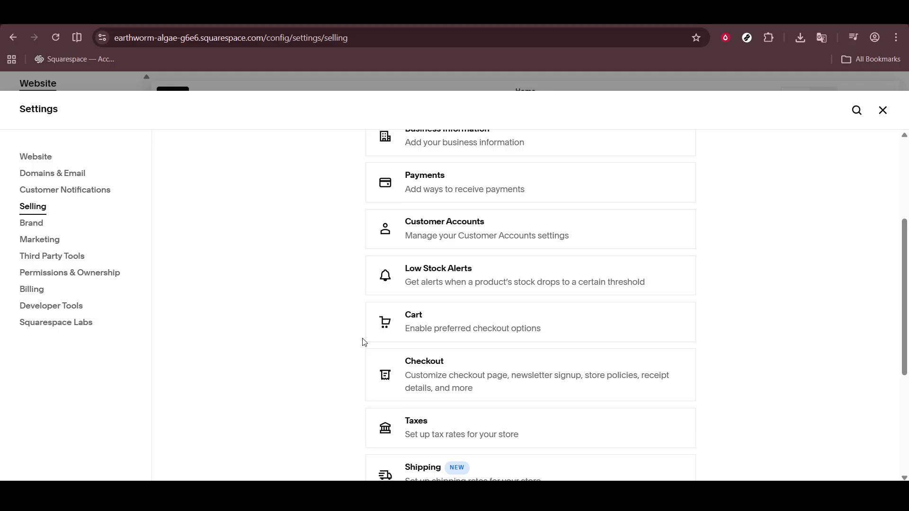
scroll(368, 349, "down", 1)
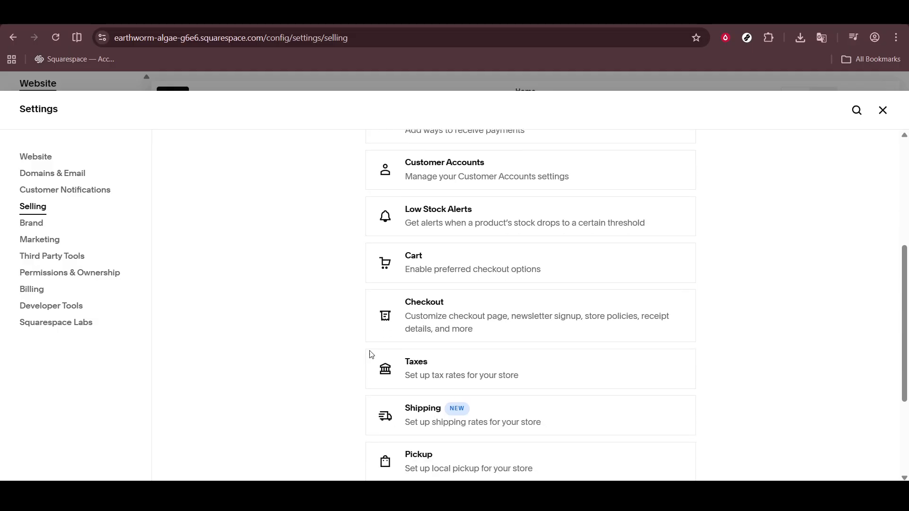
left_click(429, 415)
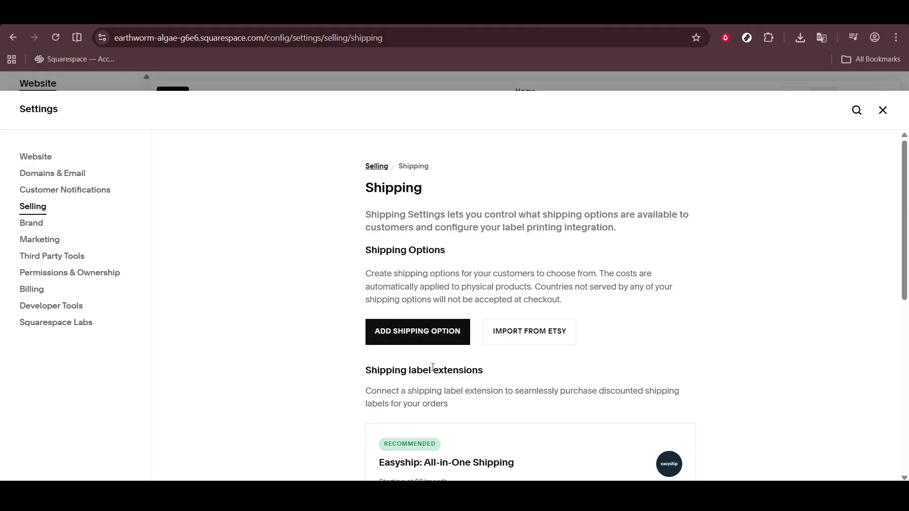
Add a carrier-calculated shipping option and name it "Ship Express".
left_click(427, 334)
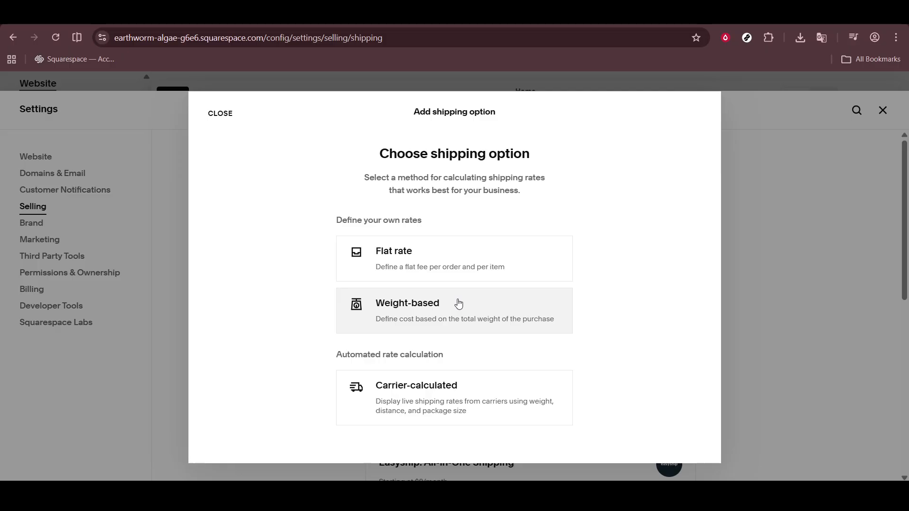
left_click(462, 389)
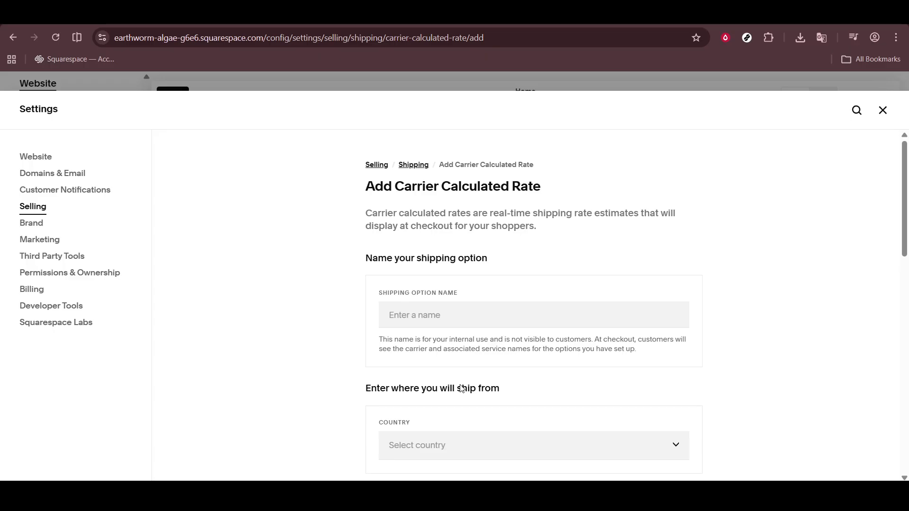
scroll(442, 292, "down", 1)
left_click(441, 264)
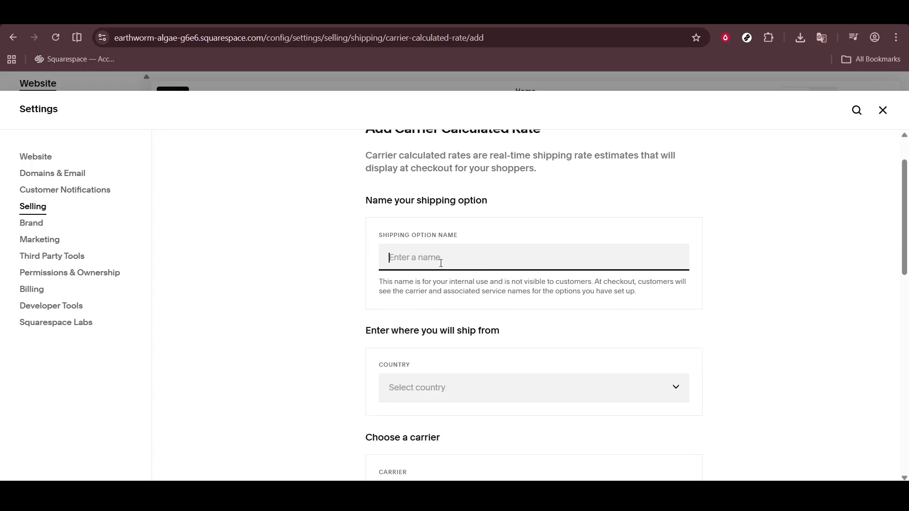
type("Ship")
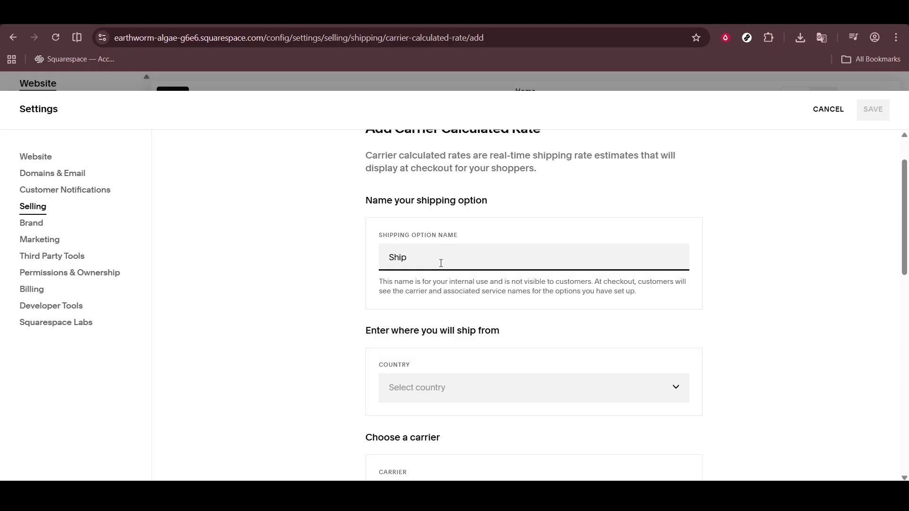
scroll(441, 263, "down", 1)
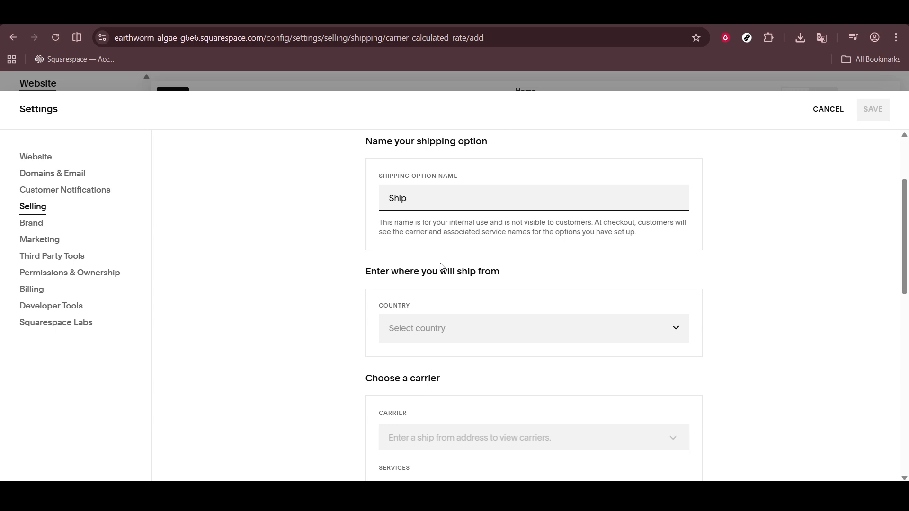
type("Express")
Set the ship-from country to United States and fill in the ship-from address using a suggested location.
left_click(440, 333)
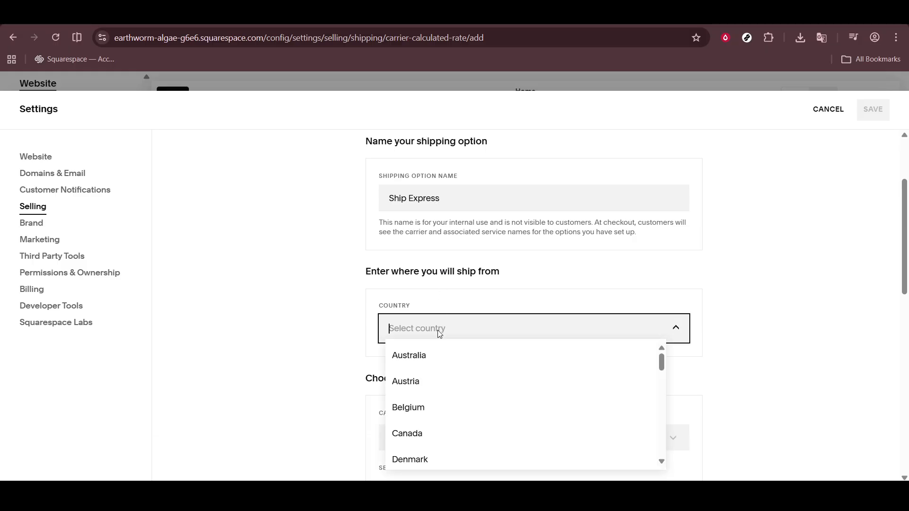
type("unite")
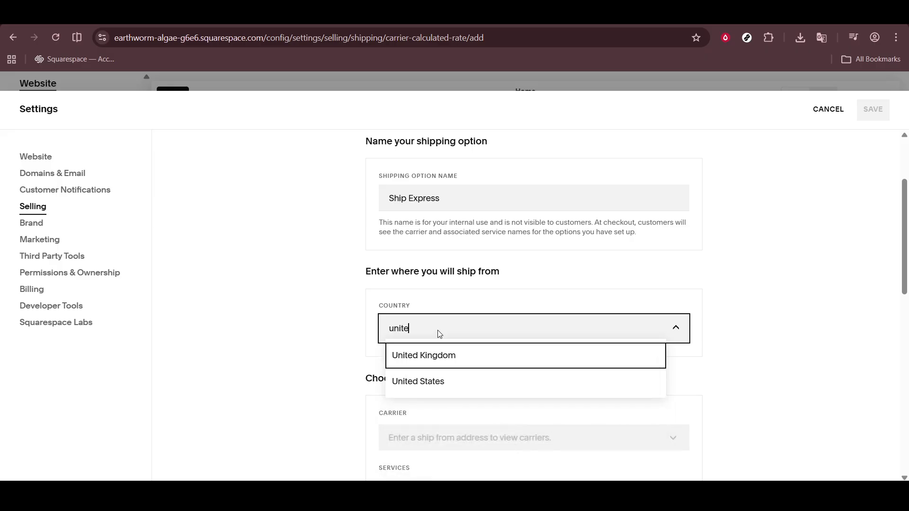
left_click(457, 385)
scroll(457, 384, "down", 1)
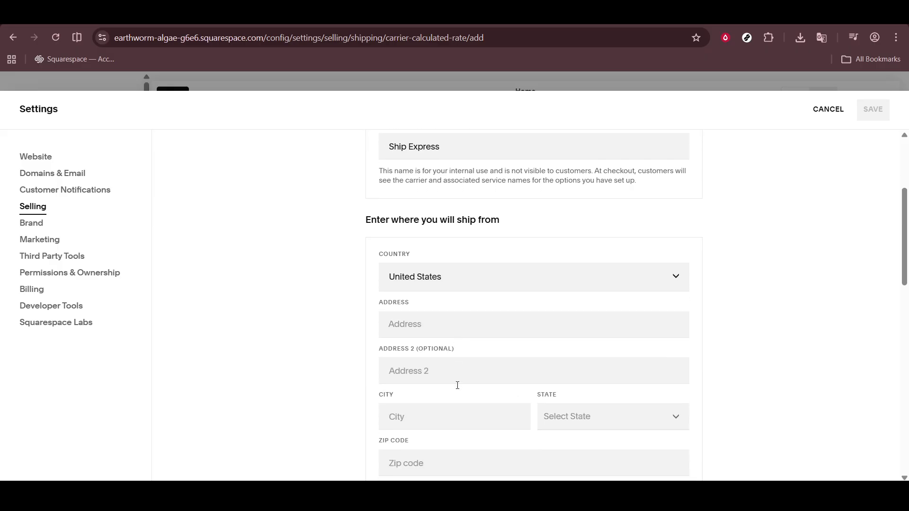
scroll(457, 324, "down", 1)
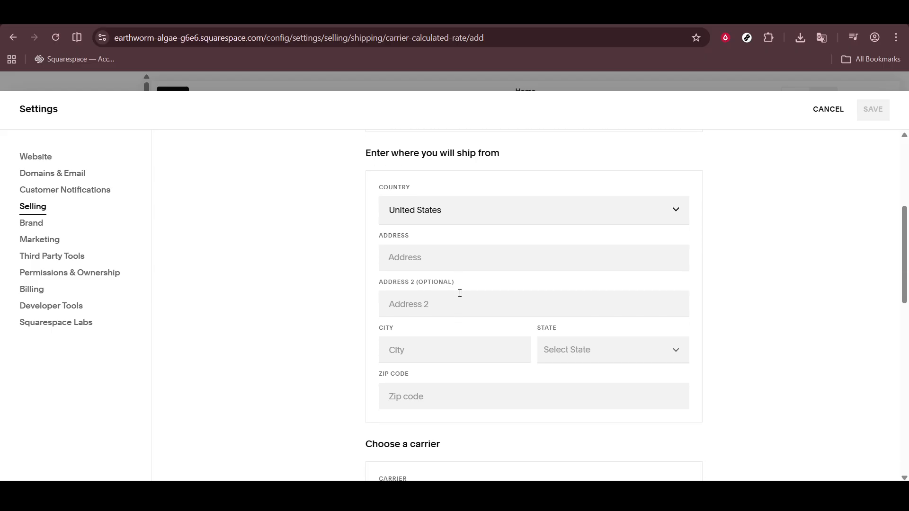
left_click(465, 262)
type("ever")
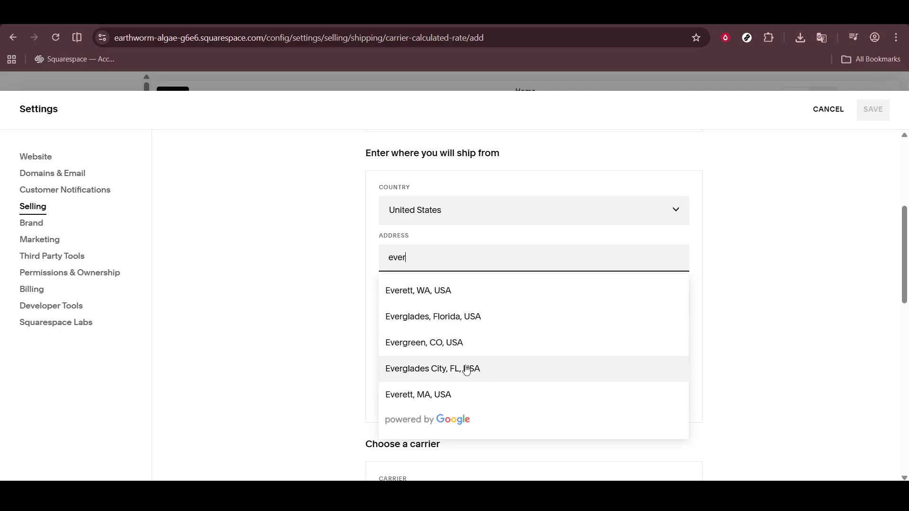
left_click(449, 349)
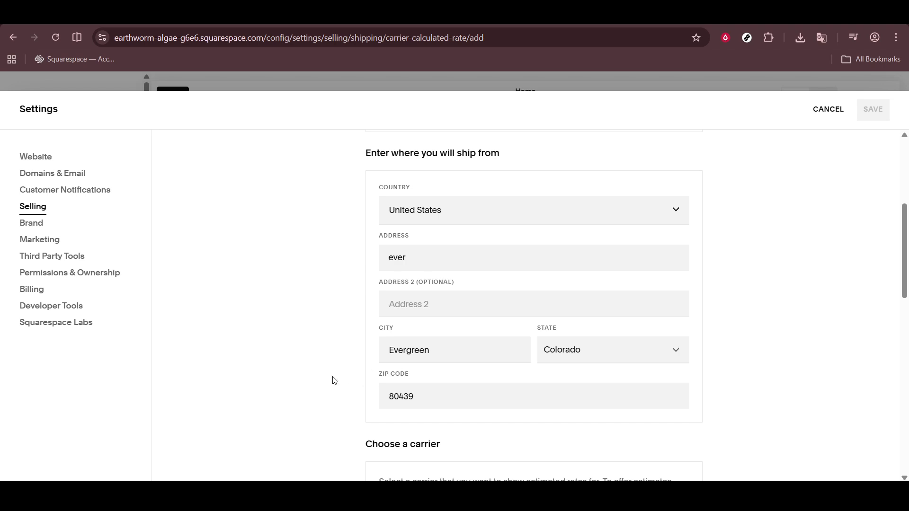
Choose USPS as the carrier and enable the USPS Priority Mail service.
scroll(333, 380, "down", 3)
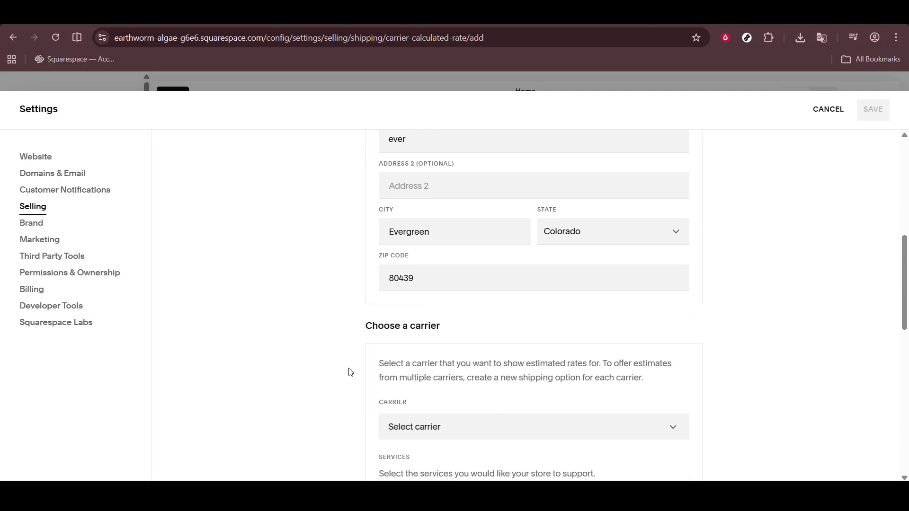
scroll(350, 372, "down", 3)
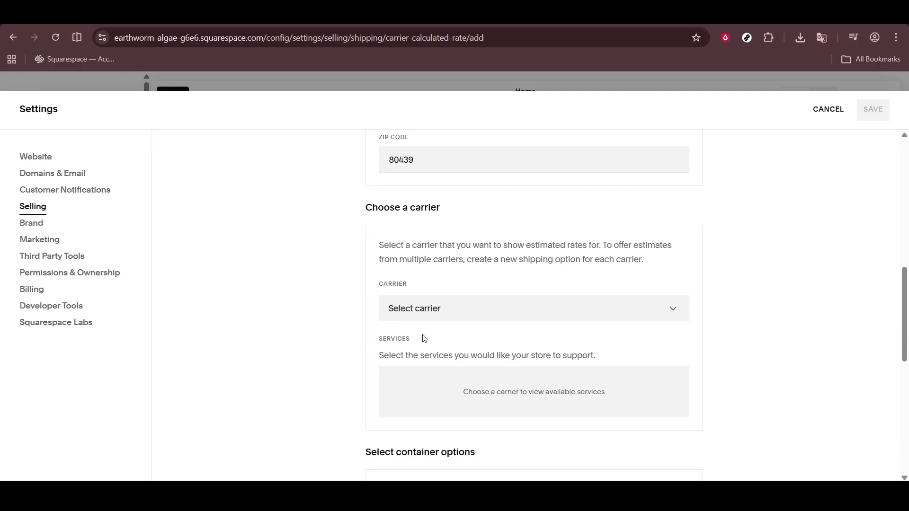
left_click(445, 319)
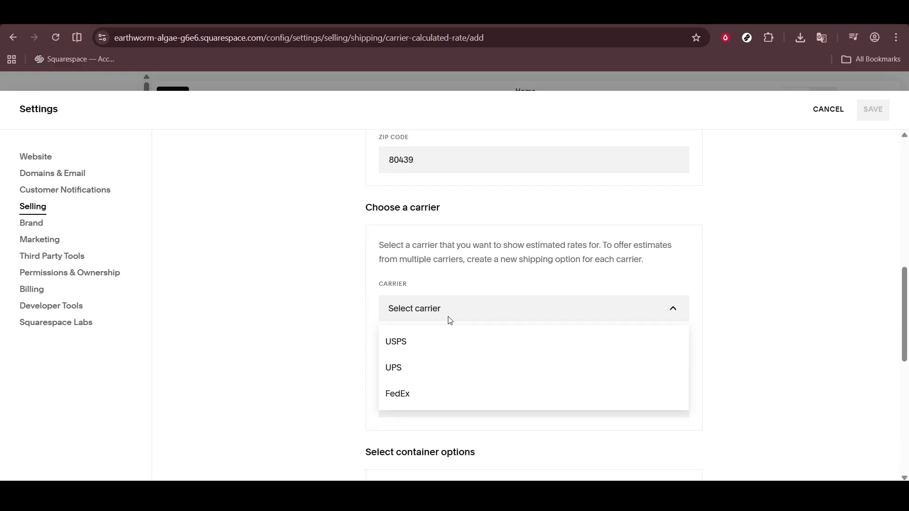
left_click(414, 342)
scroll(333, 379, "down", 5)
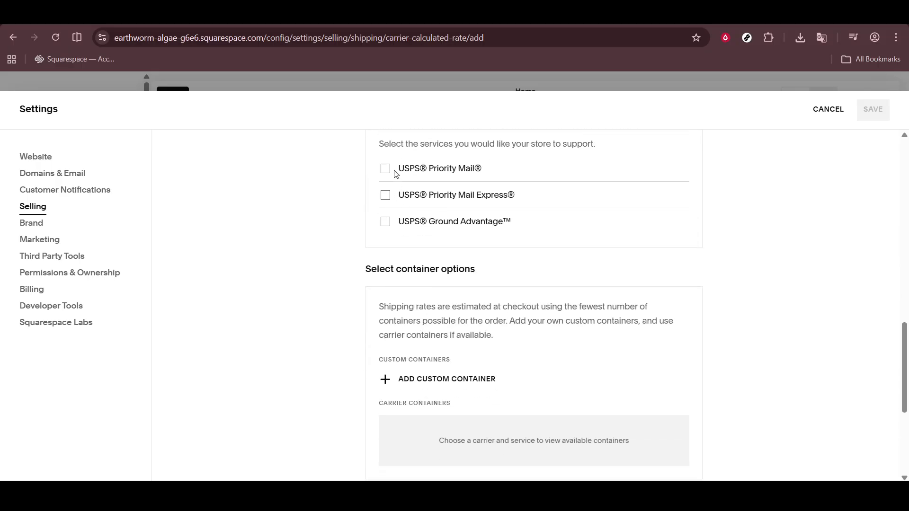
left_click(386, 169)
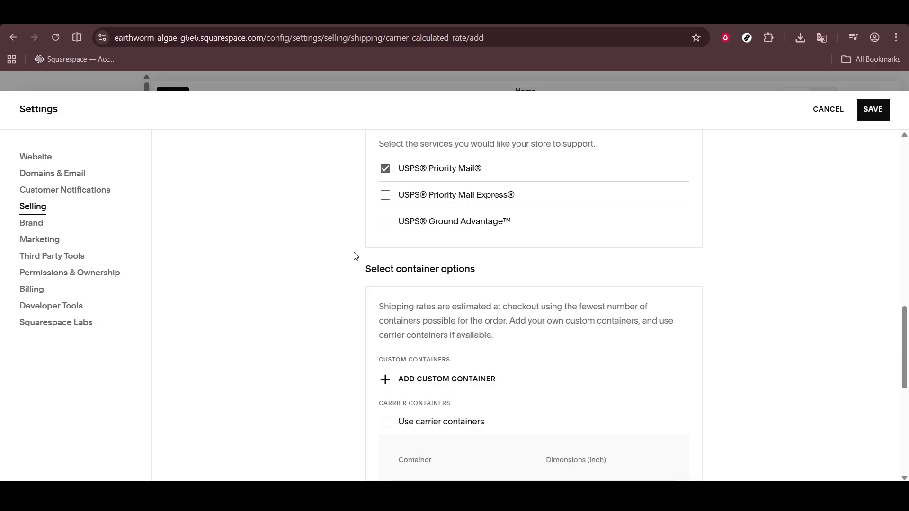
Enable the use of carrier containers in the container options.
scroll(321, 298, "down", 3)
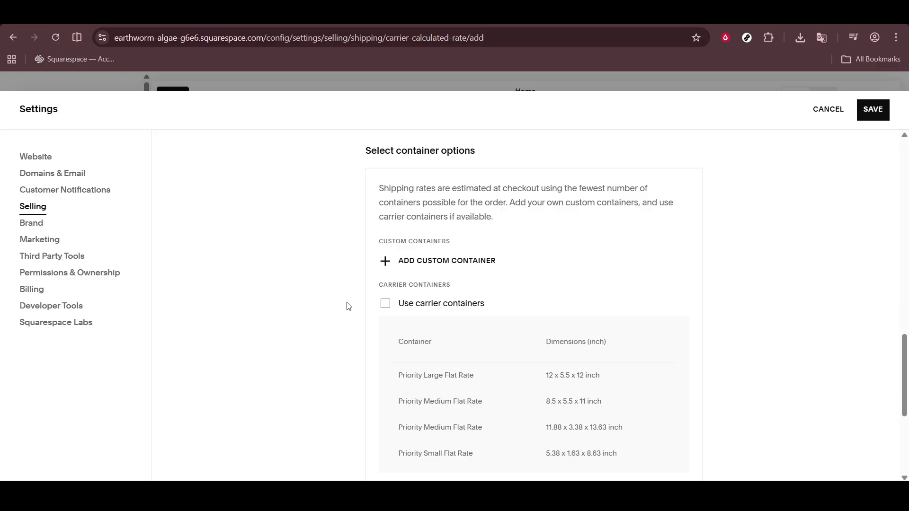
left_click(386, 306)
left_click(385, 306)
Set the shipping rate markup to 2%, keeping Percentage as the markup type.
scroll(356, 315, "down", 3)
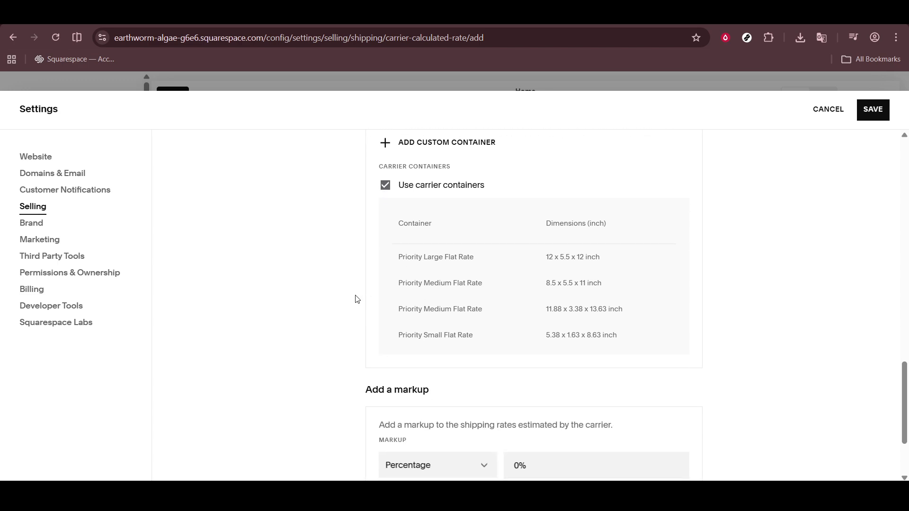
scroll(349, 303, "down", 3)
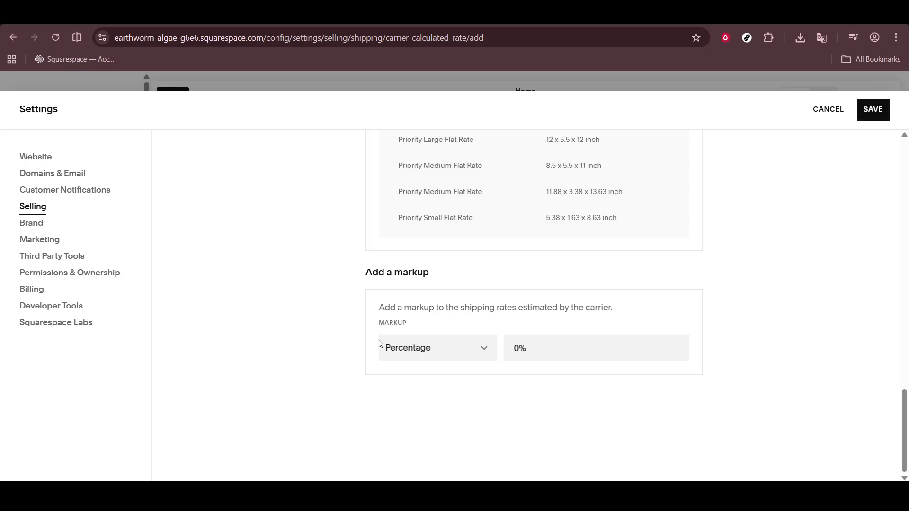
left_click(455, 355)
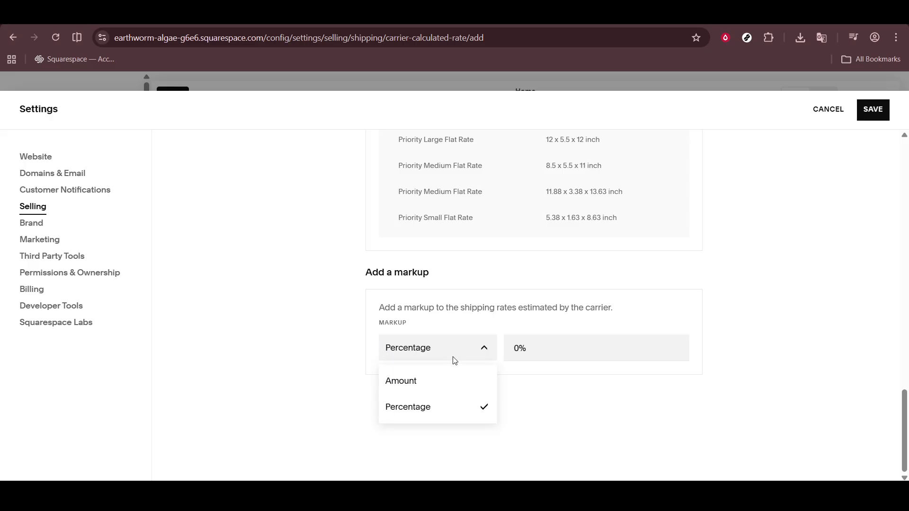
left_click(455, 357)
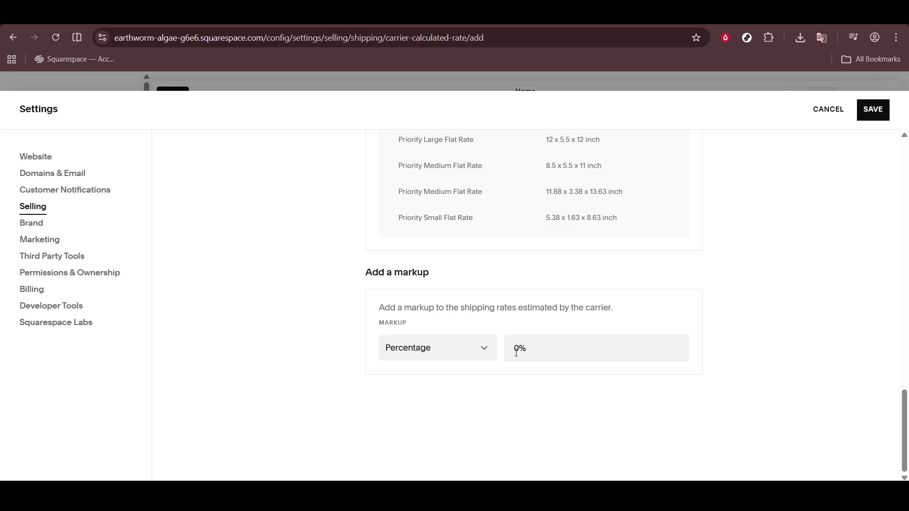
left_click(516, 352)
left_click_drag(518, 348, 499, 348)
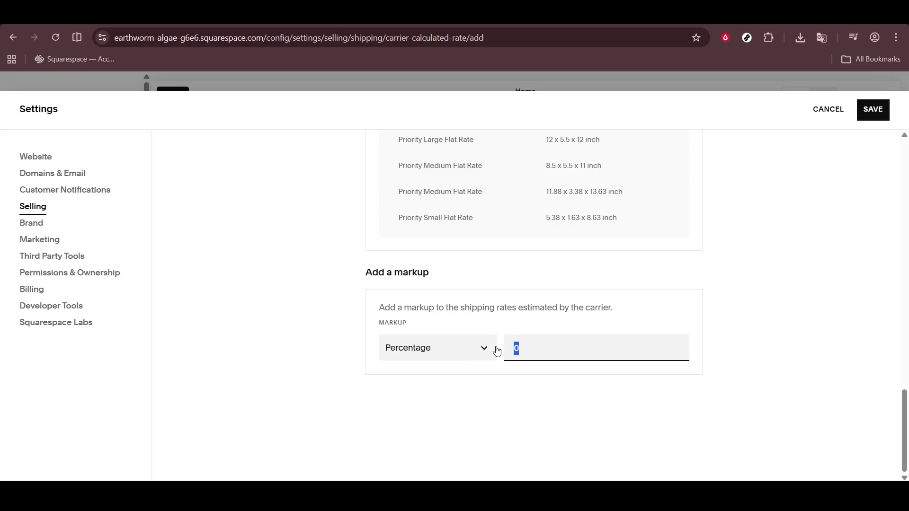
type("2")
left_click(791, 338)
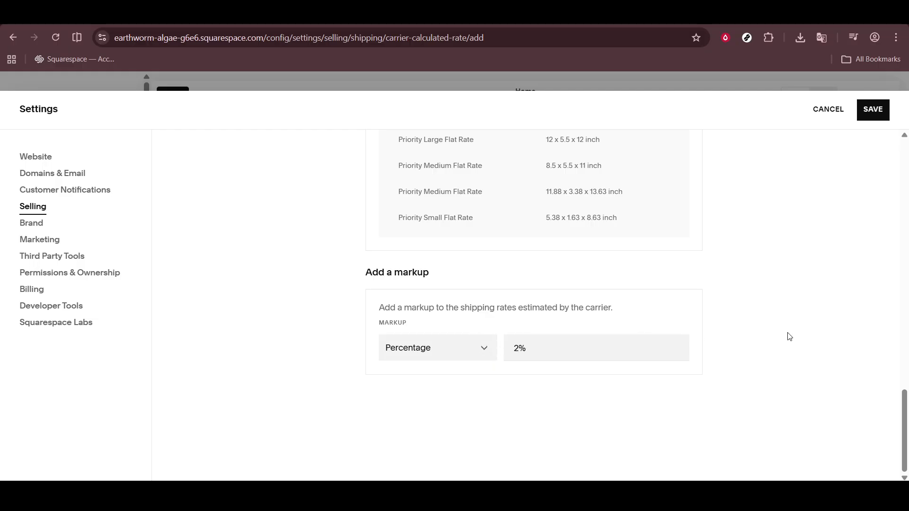